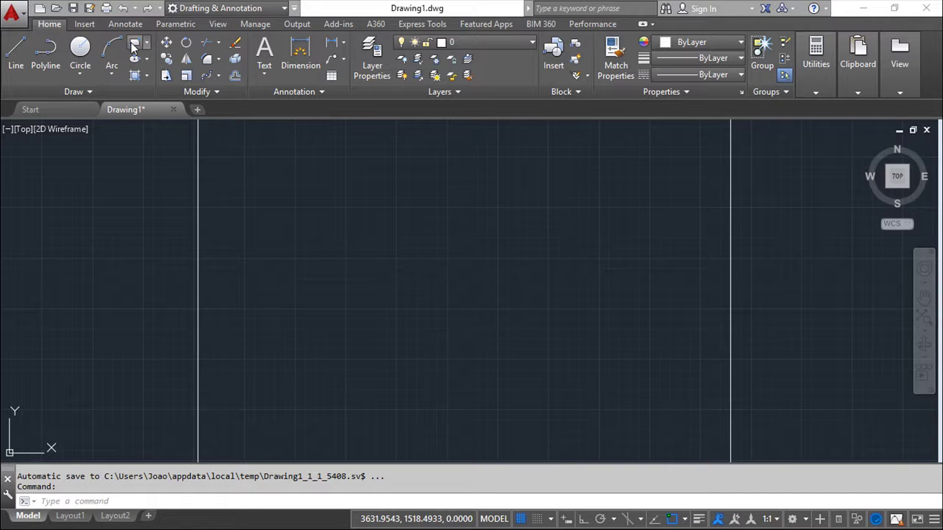
Draw a small square with the Rectangle tool in the lower-left of the drawing
click(301, 338)
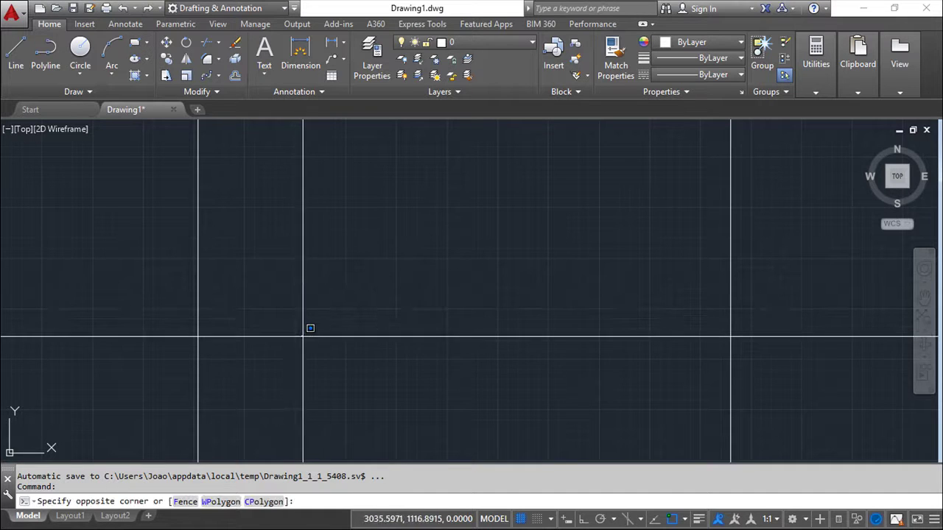
click(135, 42)
click(314, 348)
click(333, 366)
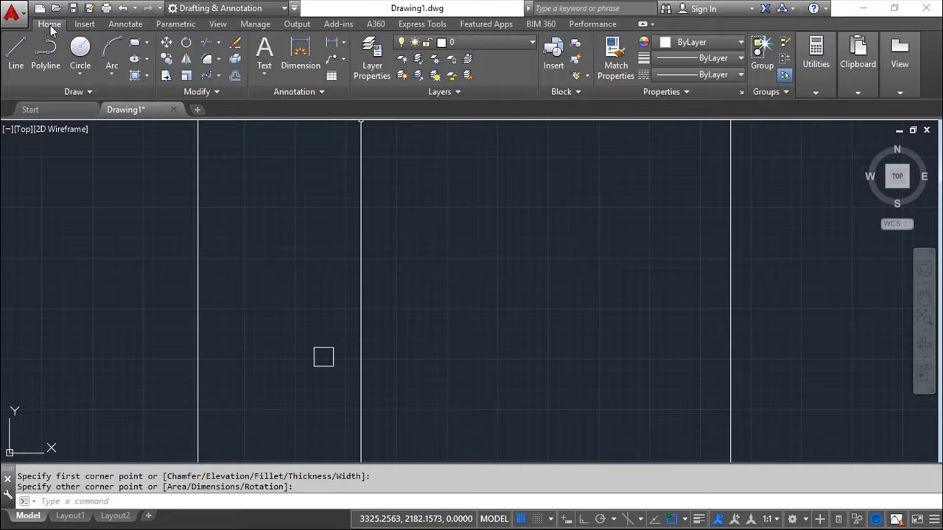
Start a Rectangular Array from the Modify panel's array list
click(219, 77)
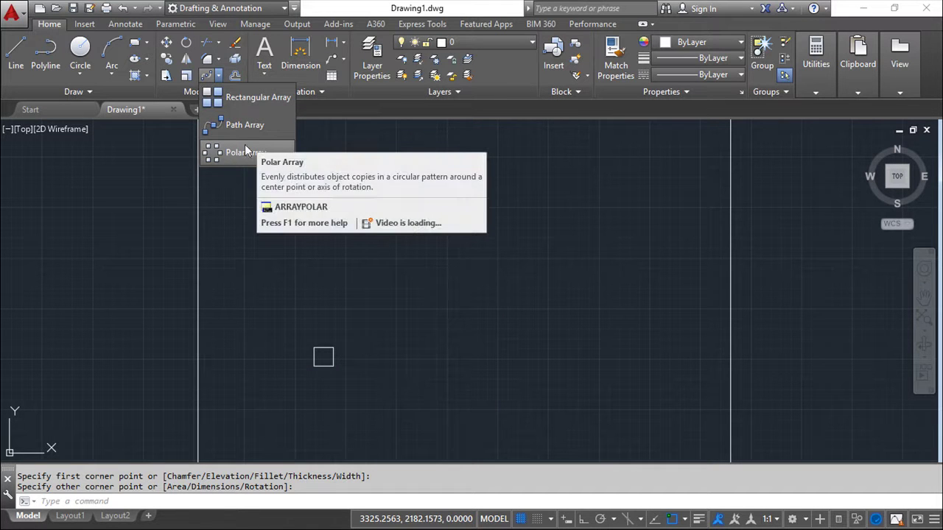
click(240, 98)
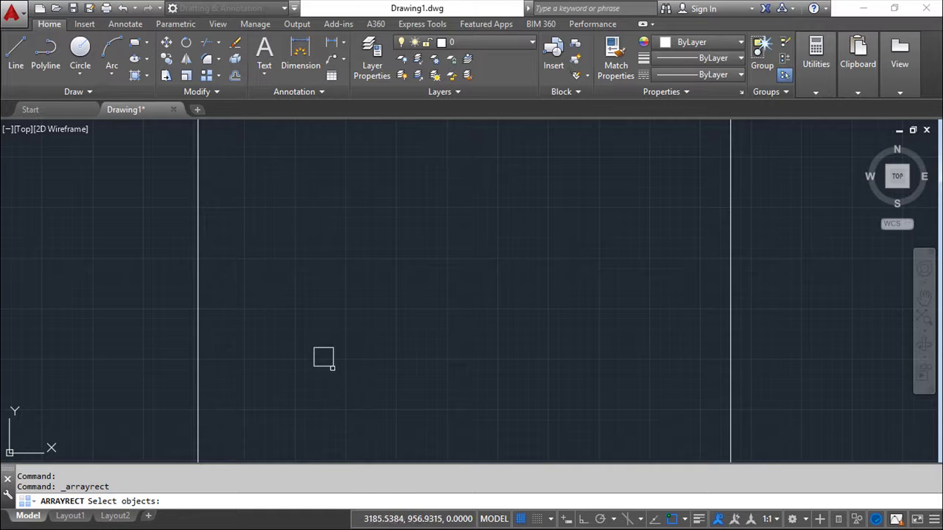
Select the square as the array source to preview the grid of copies
click(324, 366)
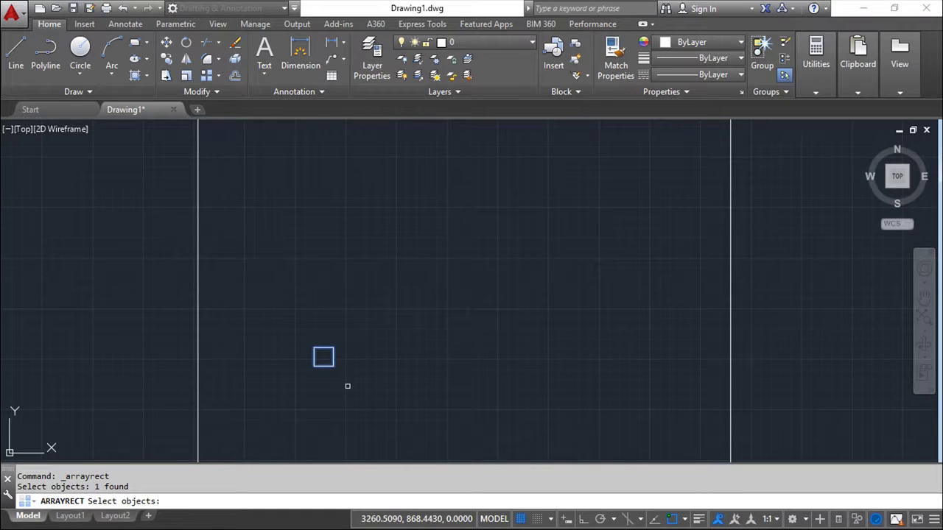
key(Return)
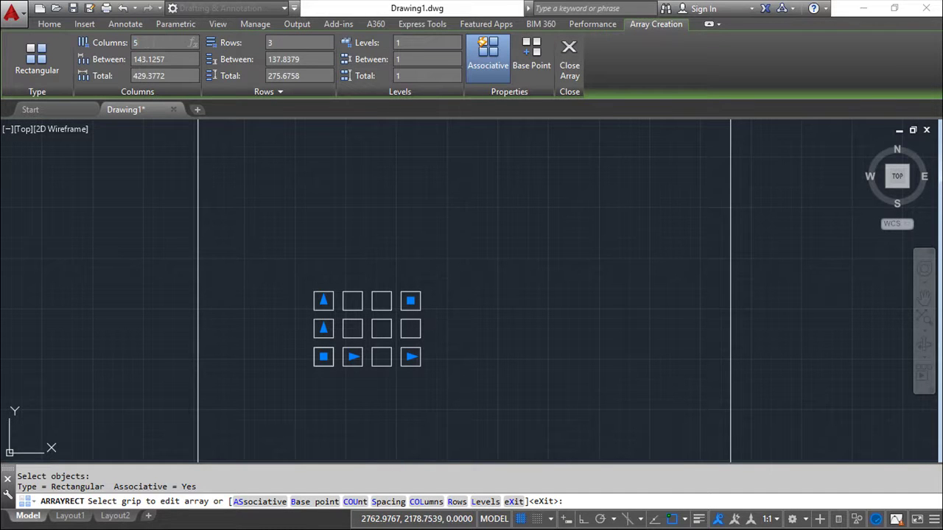
Confirm 5 columns, set the array to 7 rows, and check the 137.8379 row spacing
key(Return)
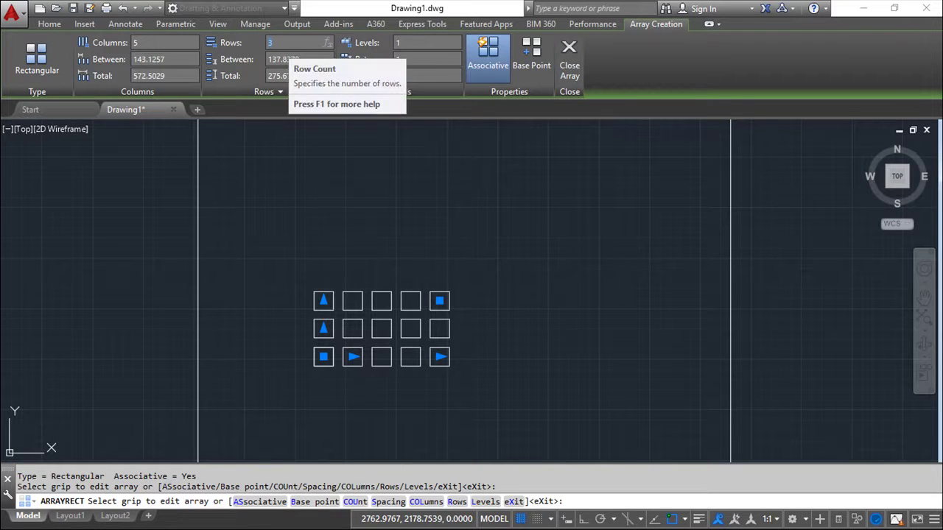
text(7)
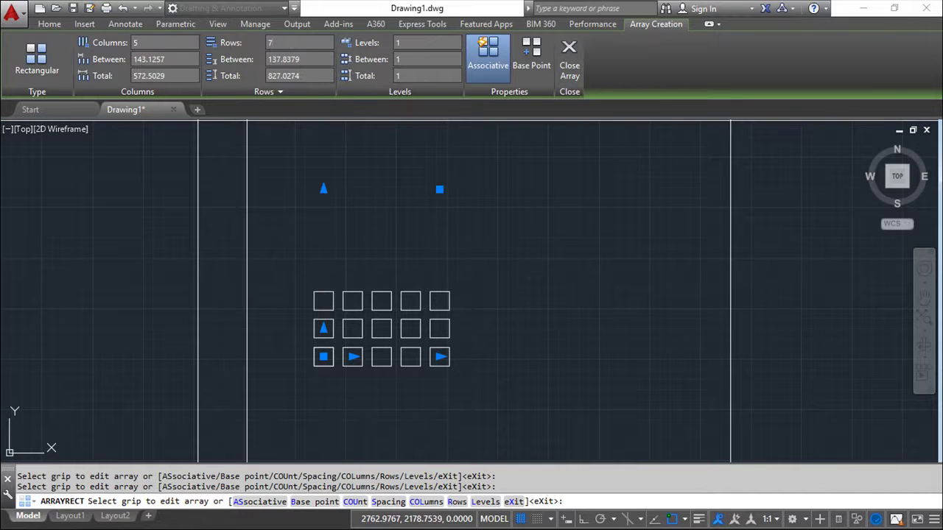
key(Return)
click(310, 61)
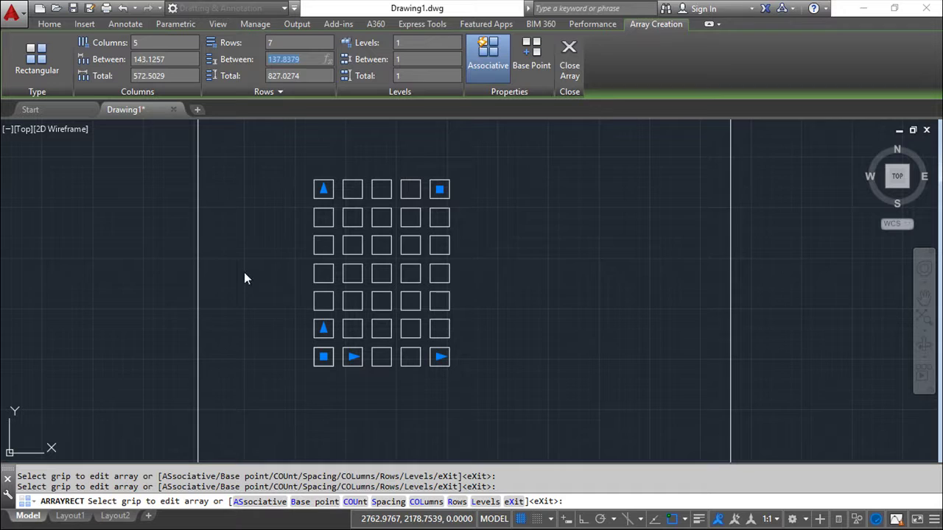
Close the 5-by-7 array, then select it and clear the selection
click(569, 66)
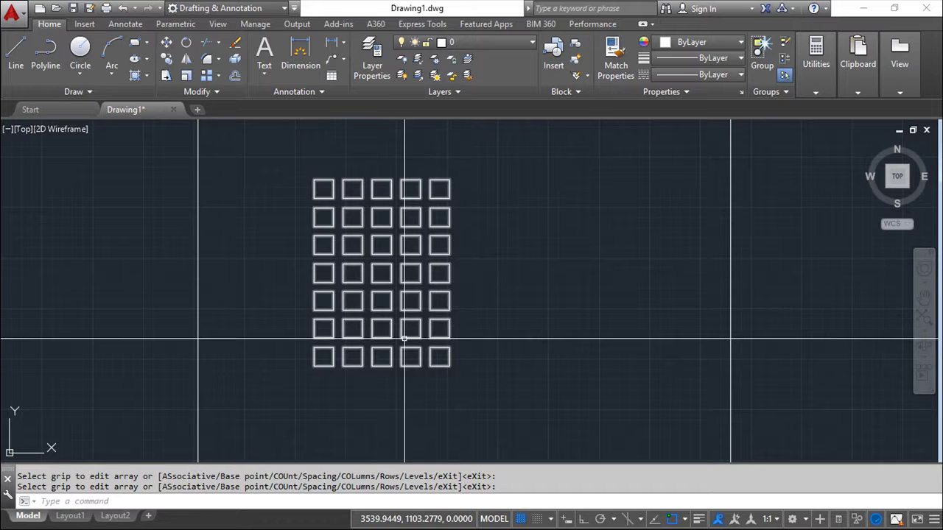
click(407, 282)
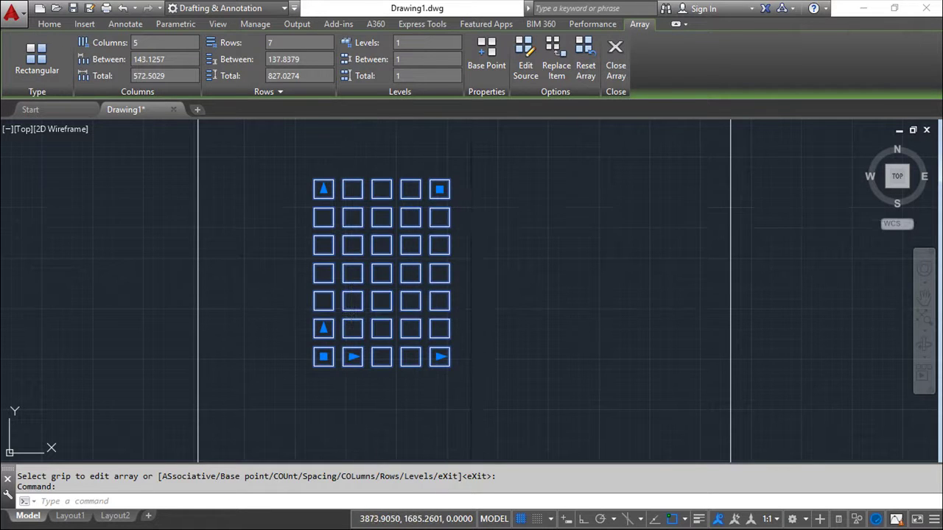
key(Escape)
Undo the 5-by-7 array and create a 4-column, 3-row array of the square, toggling Associative
click(122, 8)
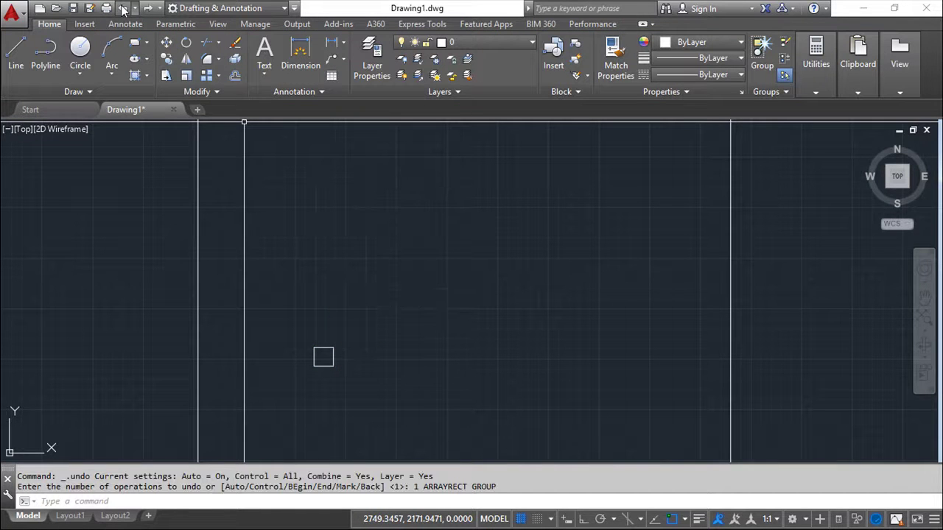
click(207, 75)
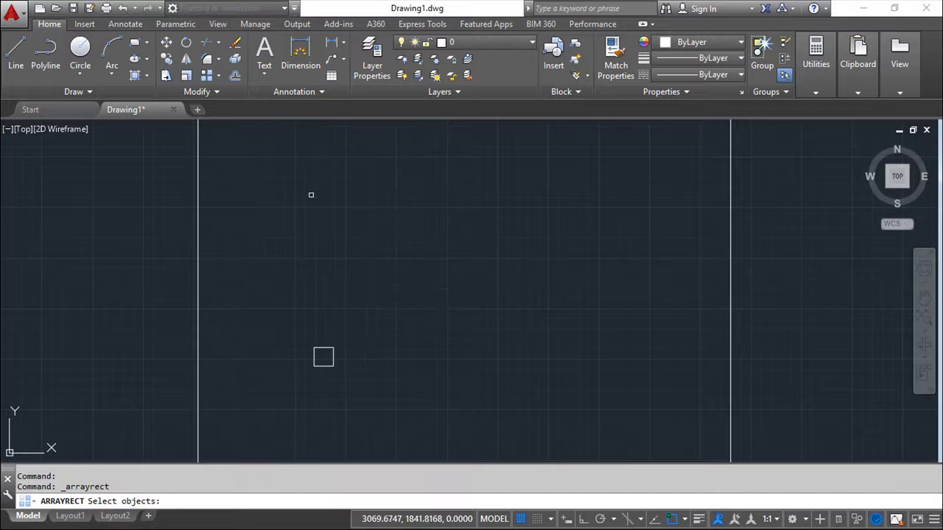
click(334, 359)
key(Return)
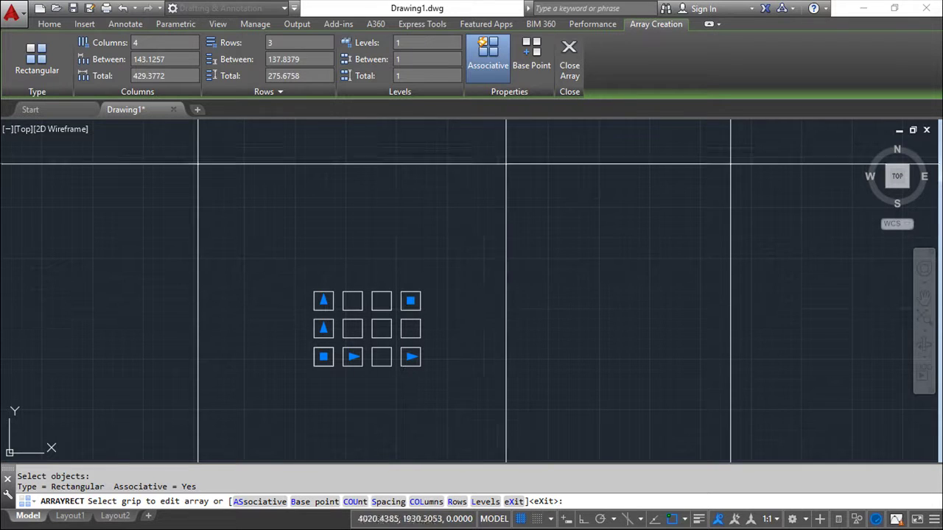
click(490, 56)
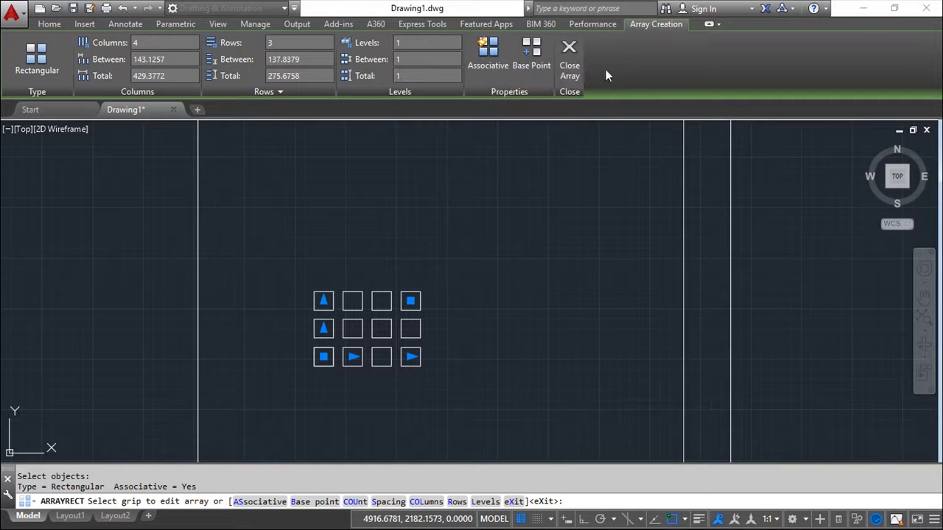
click(572, 65)
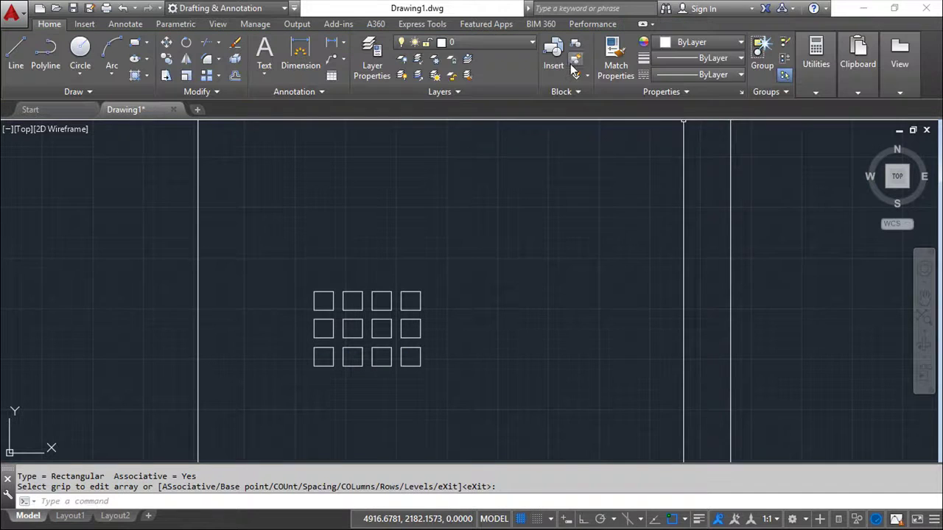
Erase the middle square of the grid on its own
ctrl+click(381, 330)
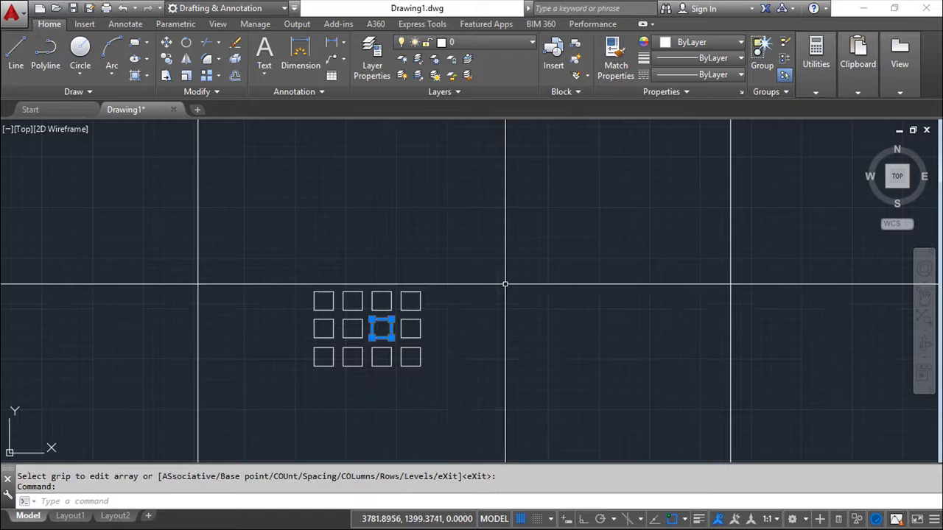
key(Escape)
click(235, 42)
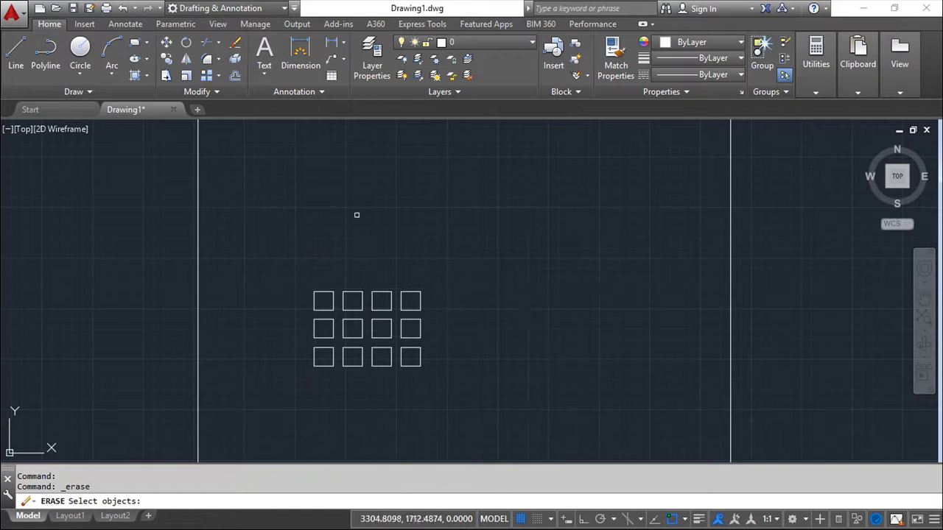
ctrl+click(381, 329)
key(Return)
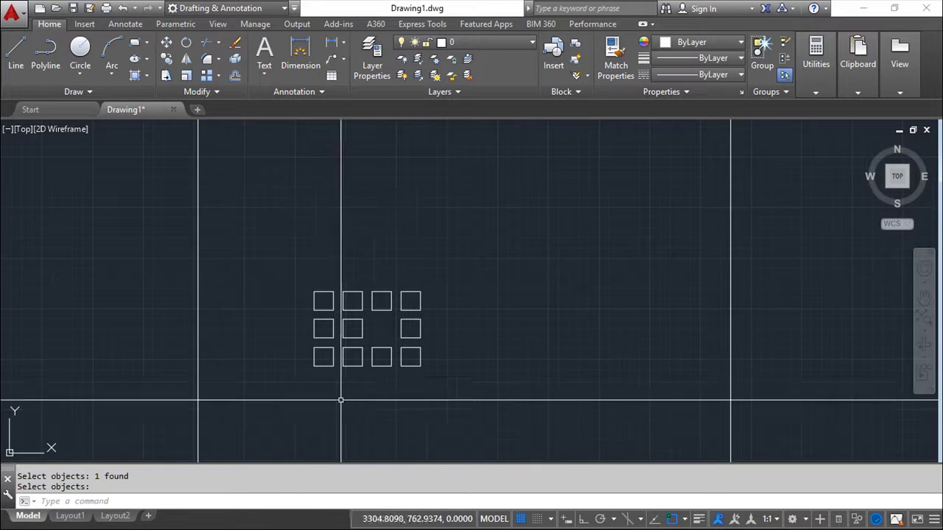
Undo twice to restore the erased square and remove the grid array
click(352, 357)
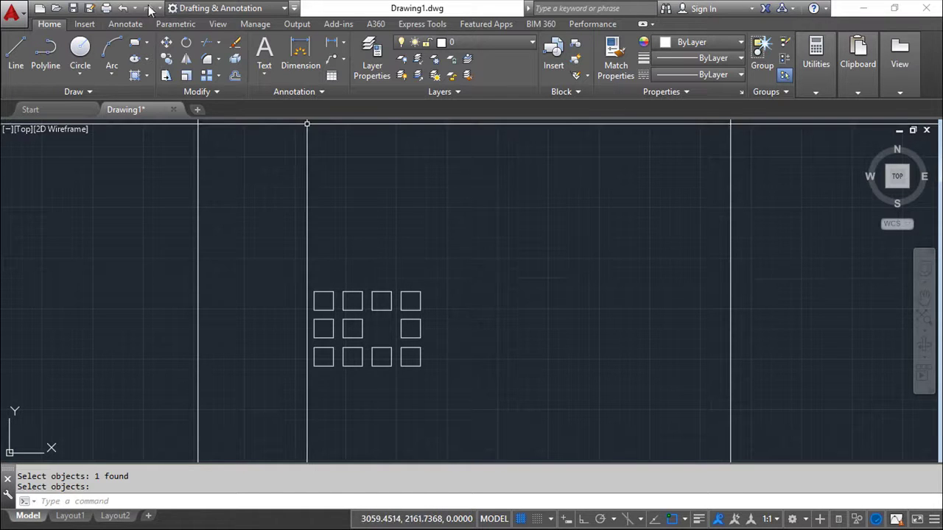
click(121, 8)
click(121, 9)
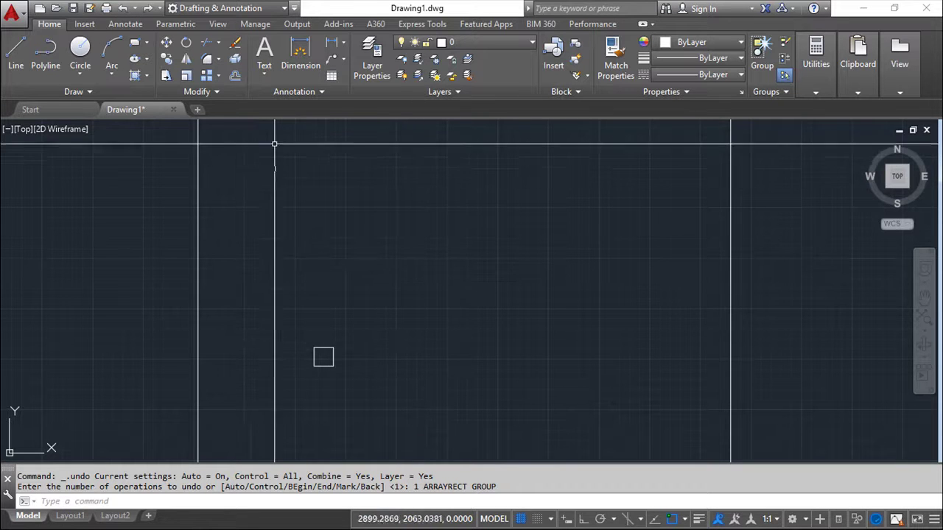
Make a polar array of the square around a chosen centre, giving 6 squares over 360°
click(216, 76)
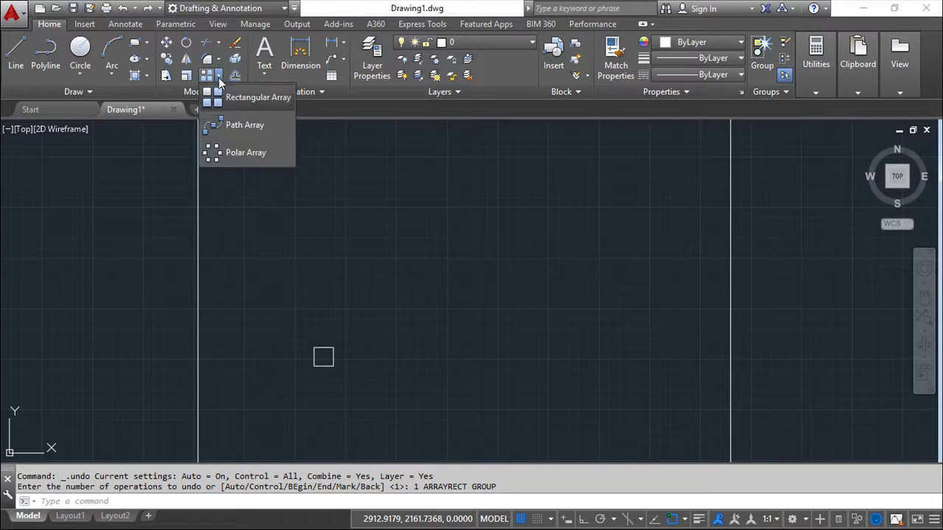
click(249, 154)
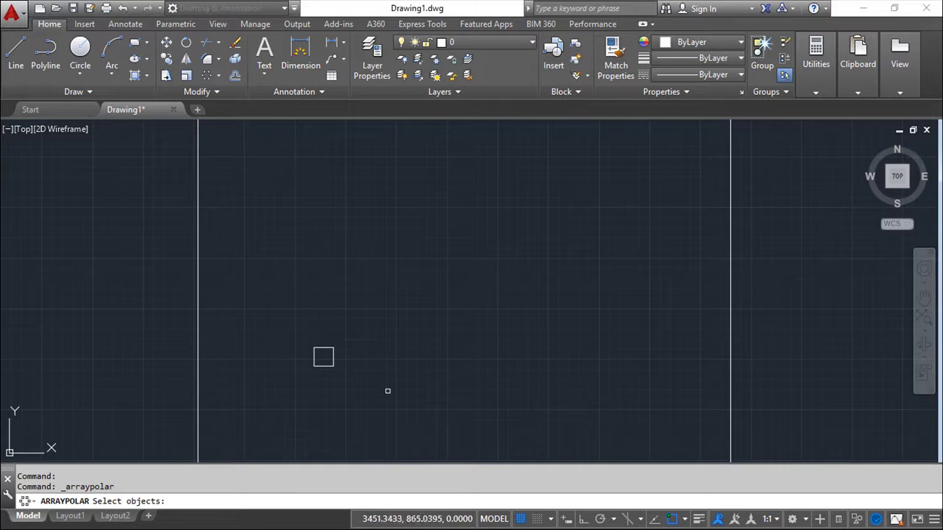
click(325, 358)
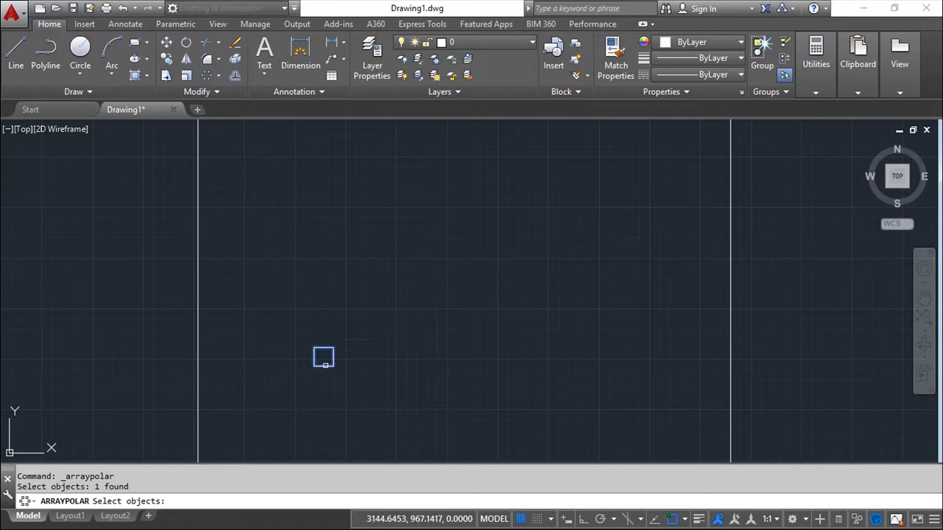
key(Return)
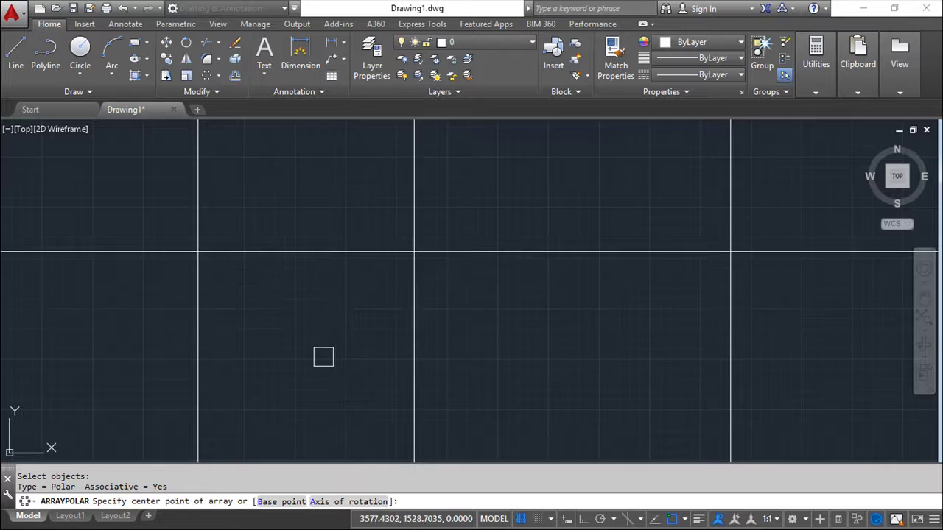
click(407, 294)
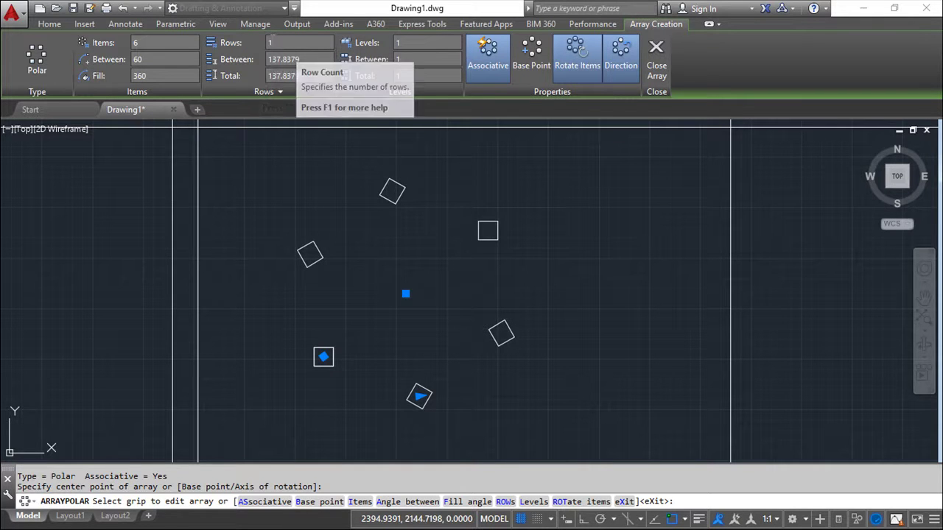
Set the polar array to 2 rows
click(271, 42)
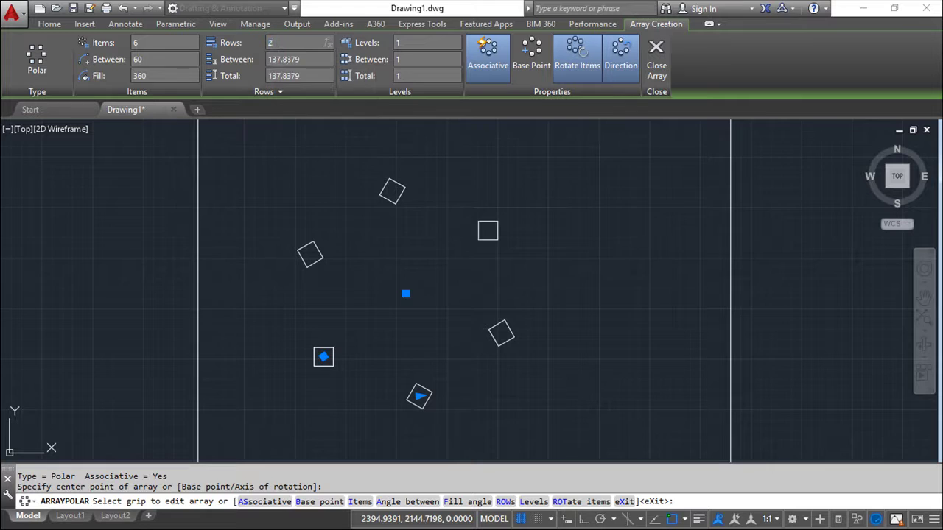
text(2)
key(Return)
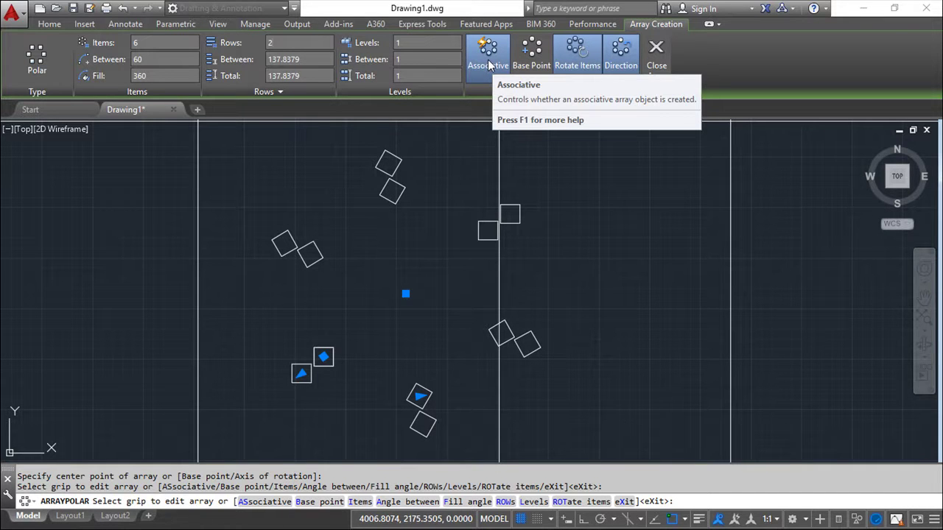
Turn on Rotate Items, toggle Associative off and back on, and close the polar array
click(572, 66)
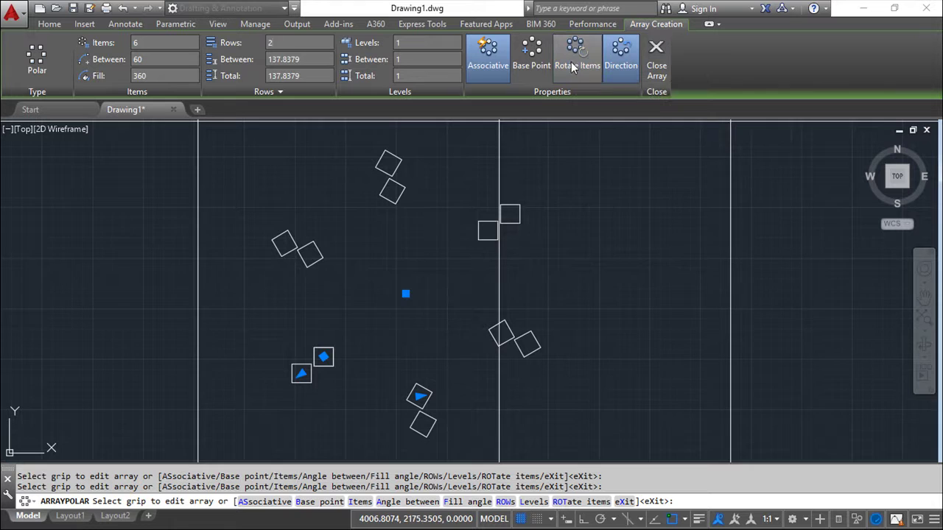
click(420, 44)
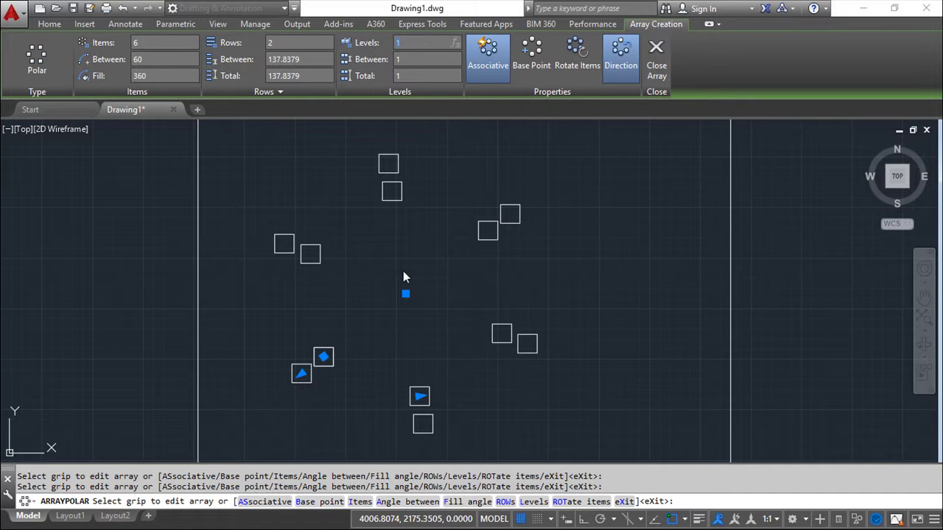
click(577, 53)
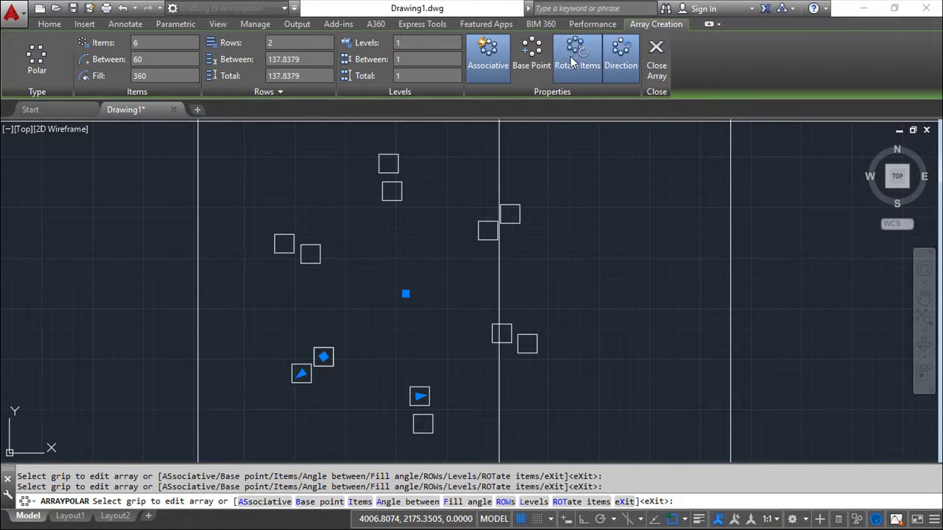
click(492, 56)
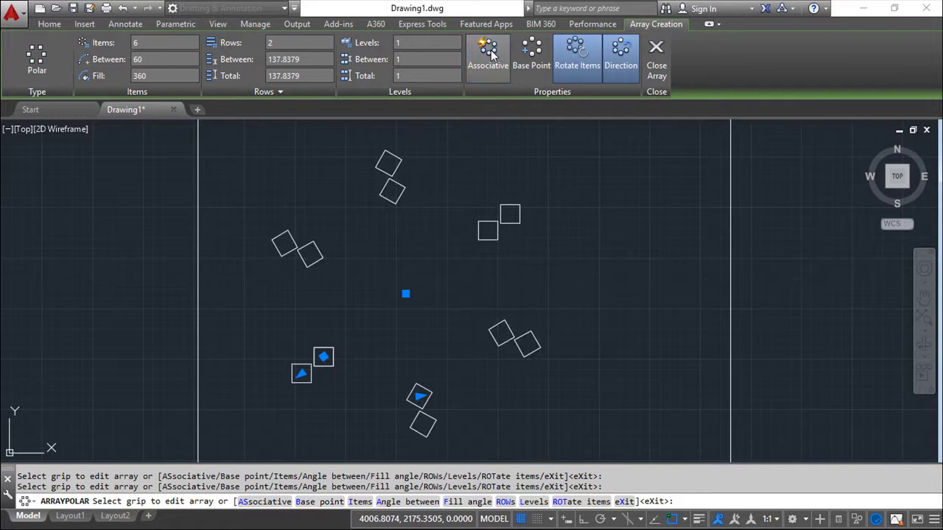
click(492, 55)
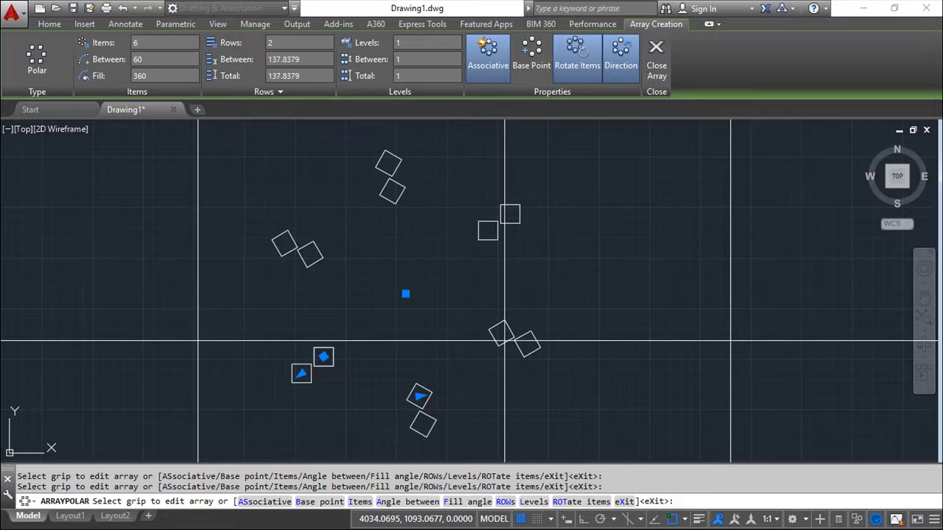
click(656, 66)
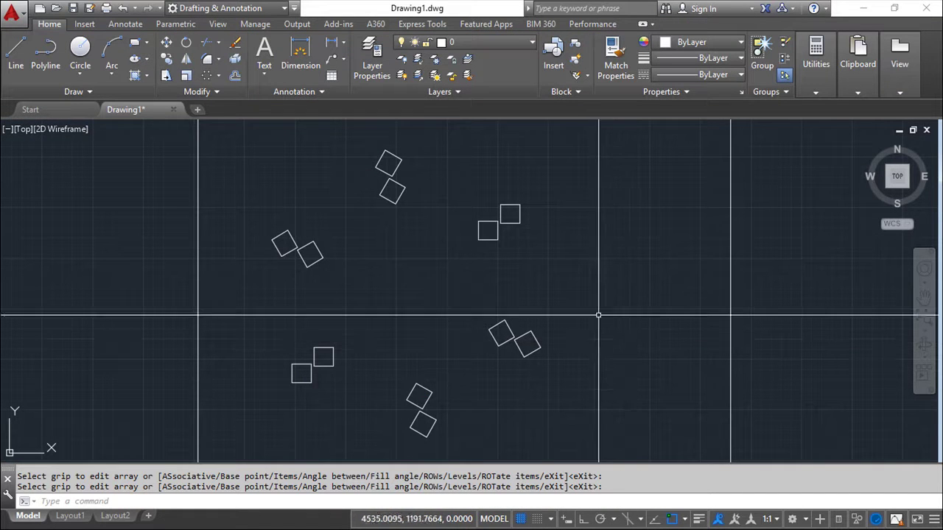
Undo the polar array and draw a three-point arc curving up-right from the square's corner
click(123, 8)
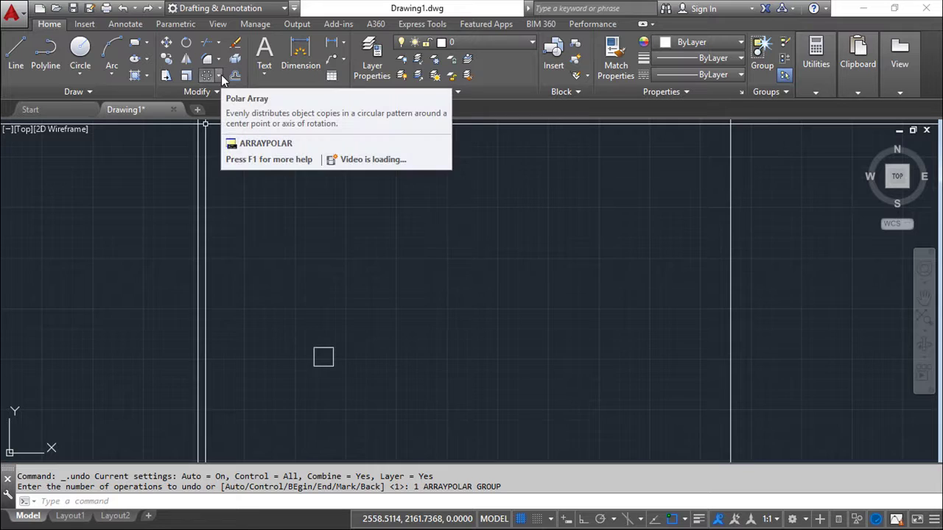
click(112, 50)
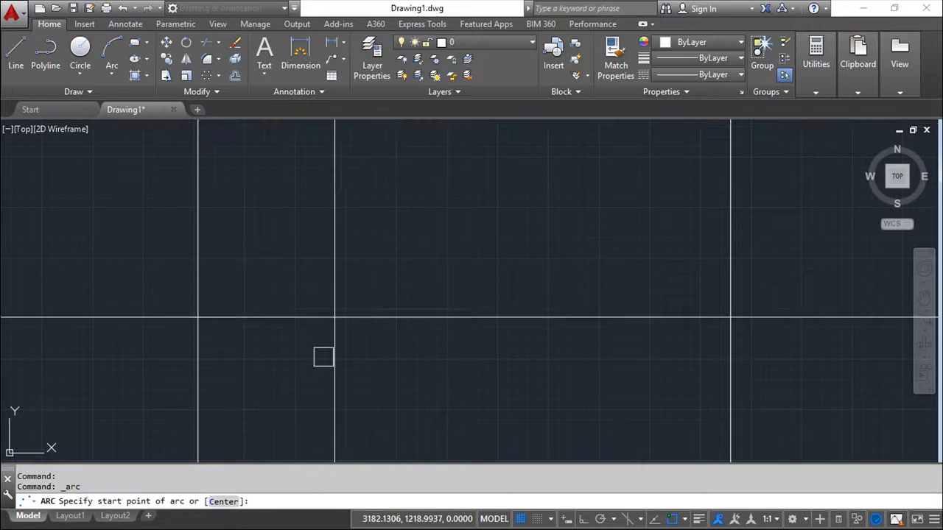
click(334, 346)
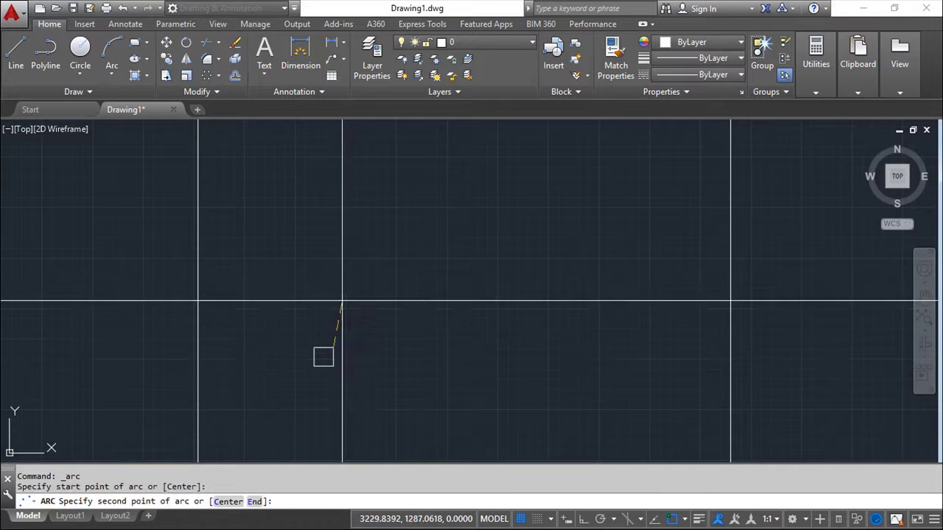
click(416, 239)
click(580, 183)
Finish the arc and start a Path Array from the array list
right_click(628, 304)
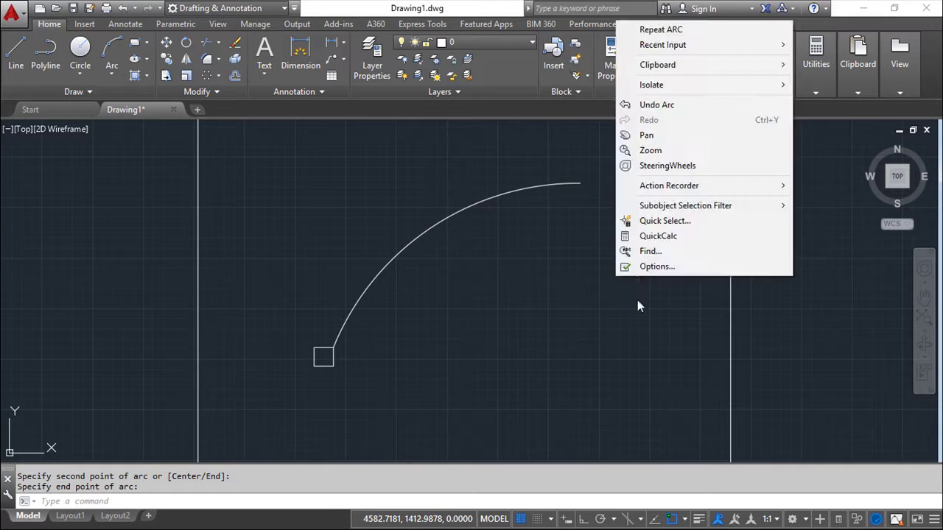
key(Escape)
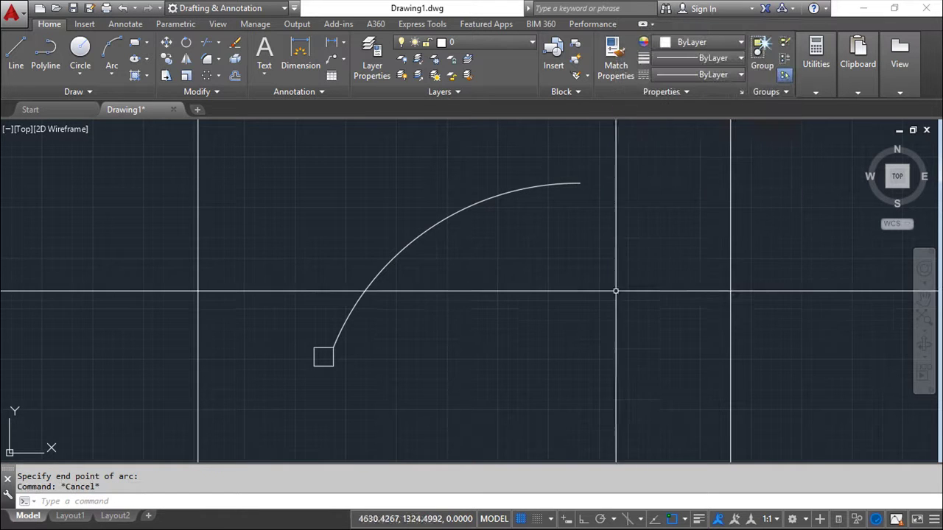
click(218, 75)
click(239, 126)
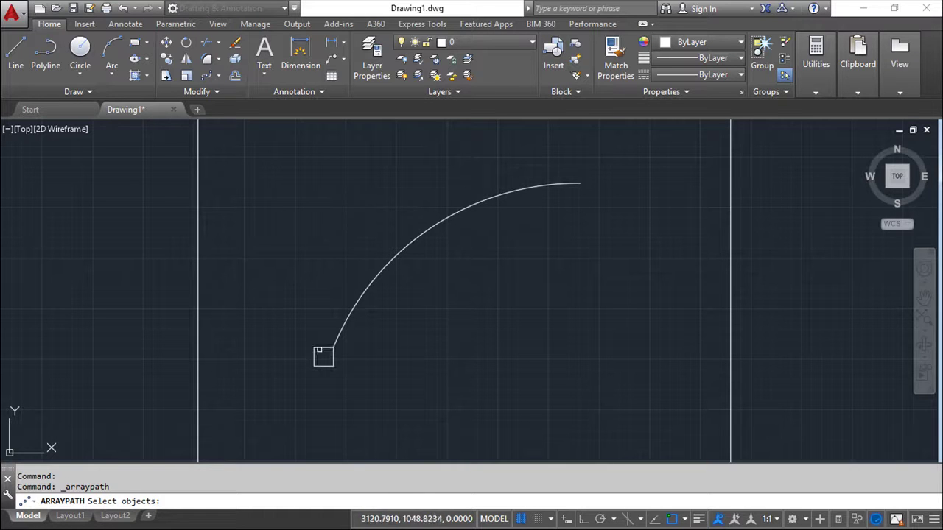
Start a path array of the square using the arc as the path
click(319, 351)
key(Return)
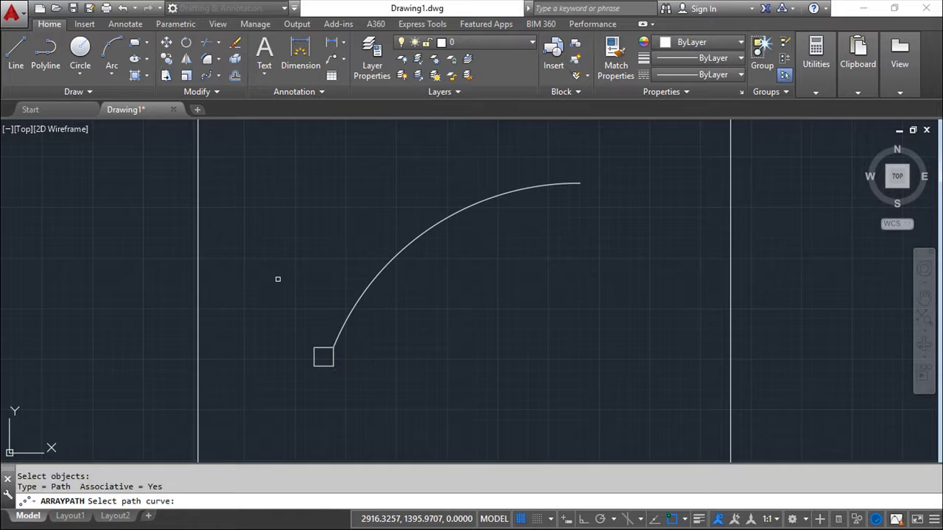
click(356, 307)
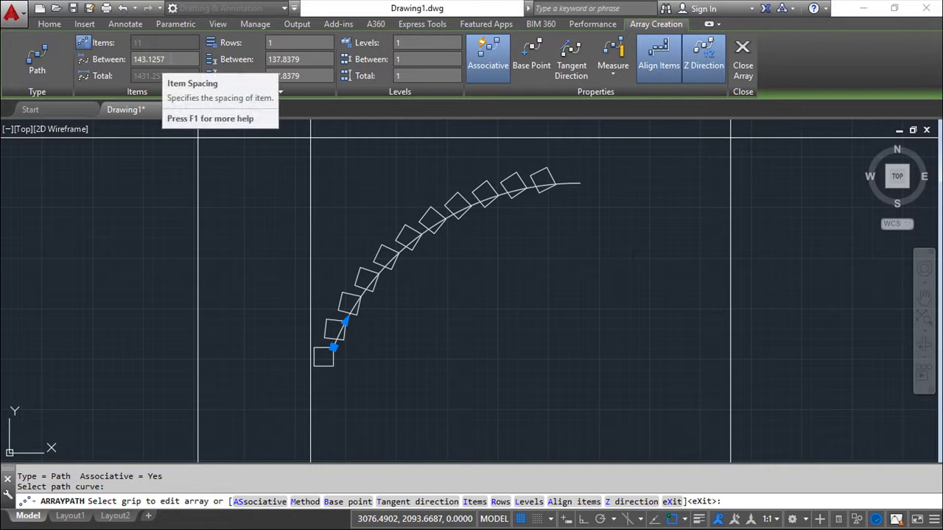
Space the 16 array items 100 apart and use 2 rows 137.8379 apart
click(161, 59)
text(100)
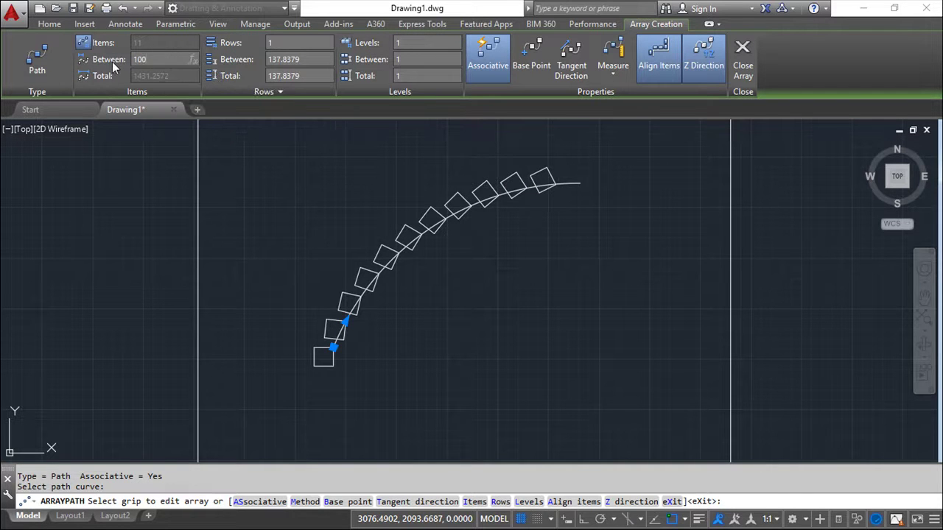
key(Return)
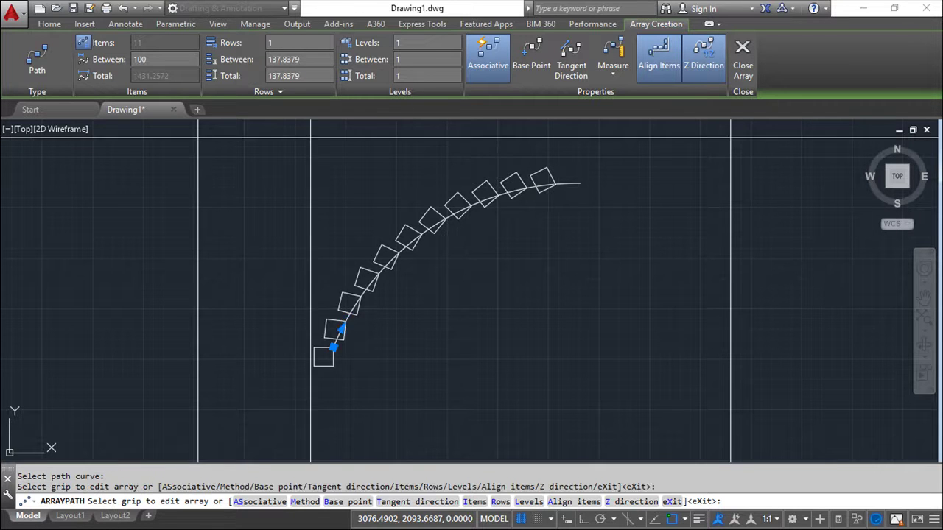
click(281, 45)
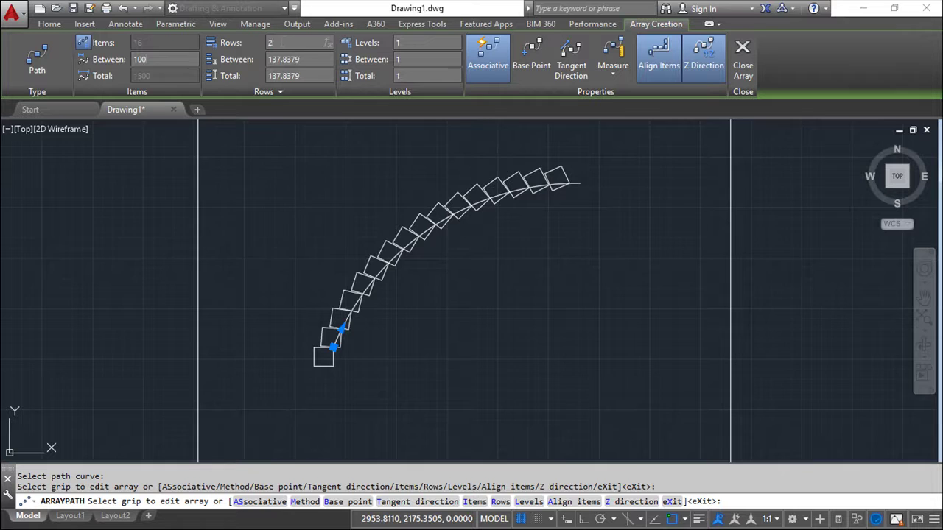
key(Return)
click(299, 76)
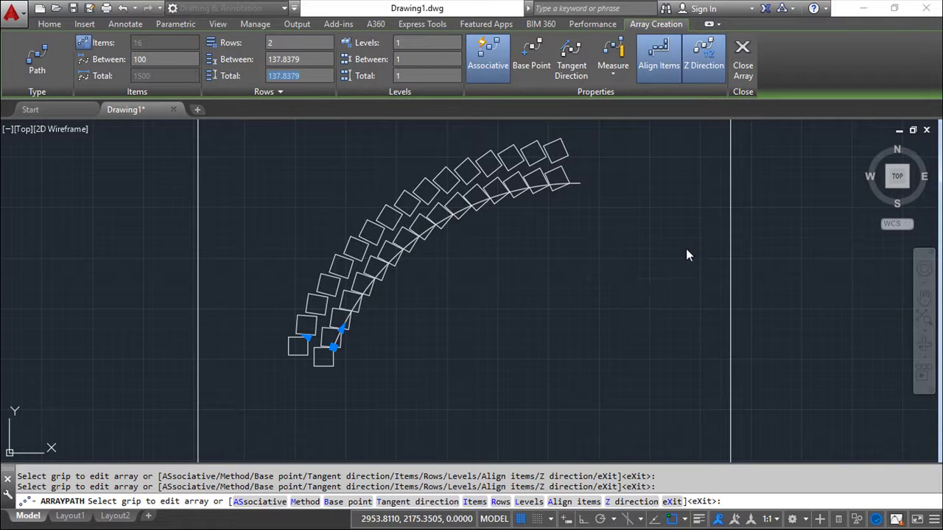
Turn Align Items off and back on, then close the two-row path array
click(612, 73)
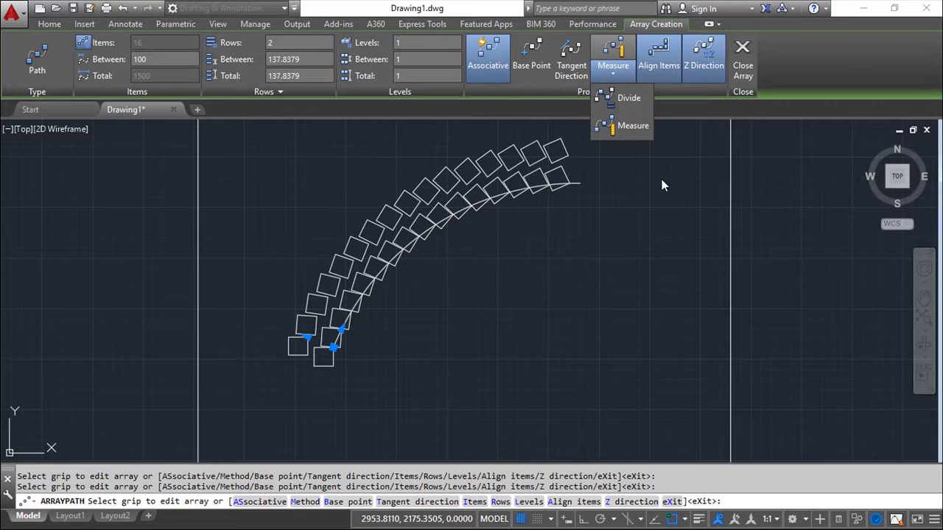
click(662, 56)
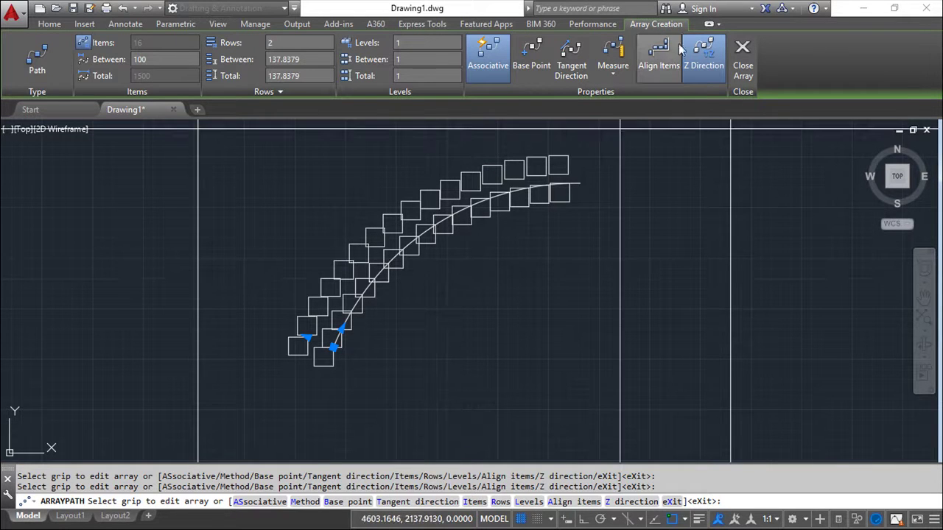
click(661, 59)
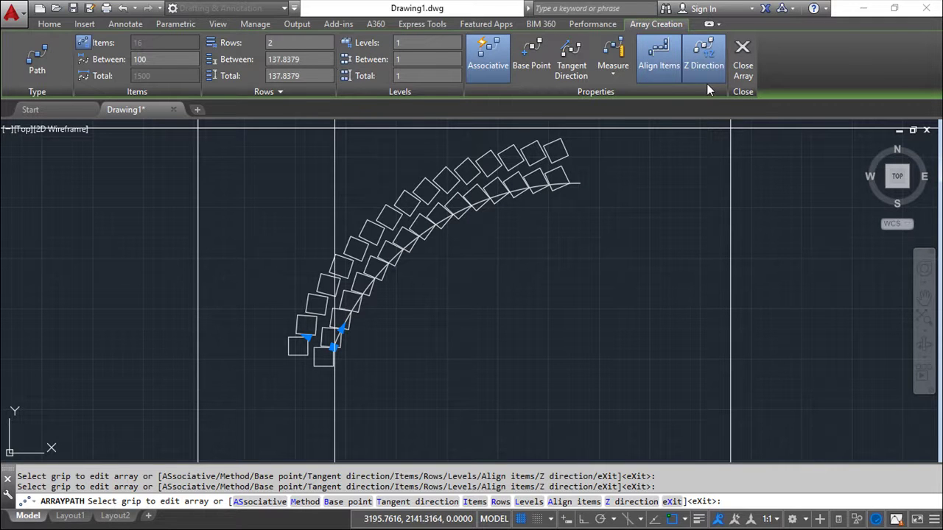
click(743, 65)
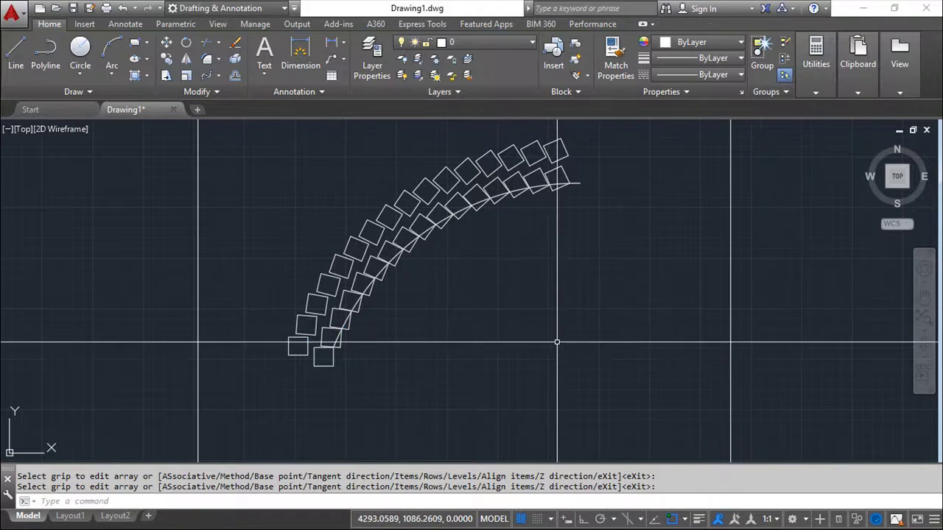
Undo the path array, leaving the arc and square, and select the small square
click(122, 7)
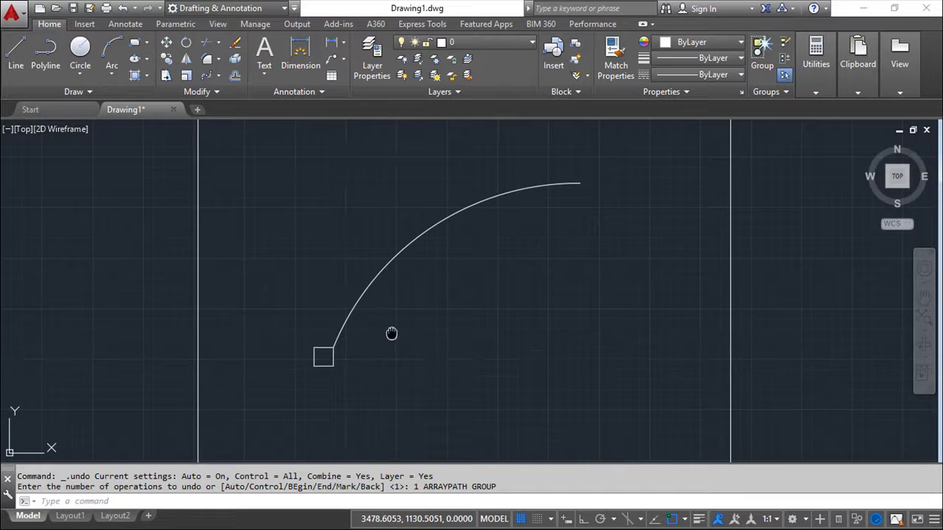
mouse_move(391, 332)
middle_down()
mouse_move(381, 233)
mouse_move(397, 221)
middle_up()
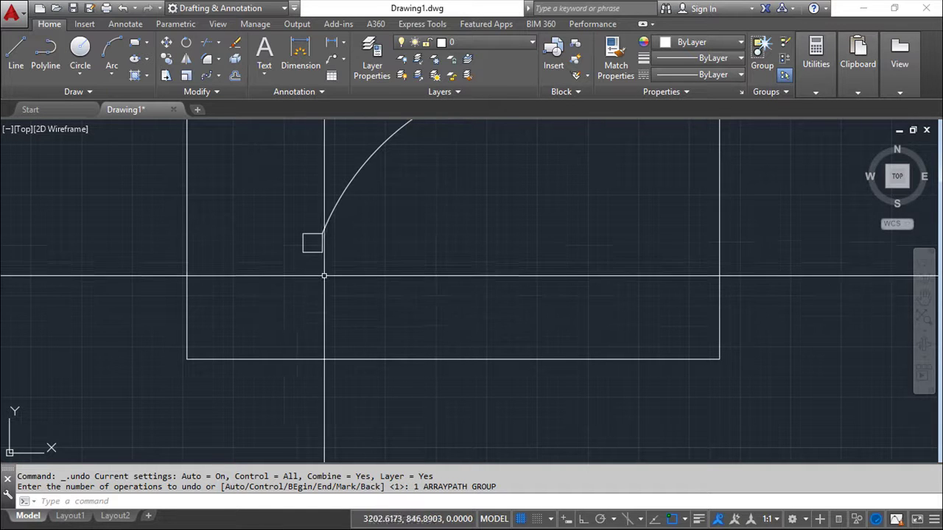
click(312, 242)
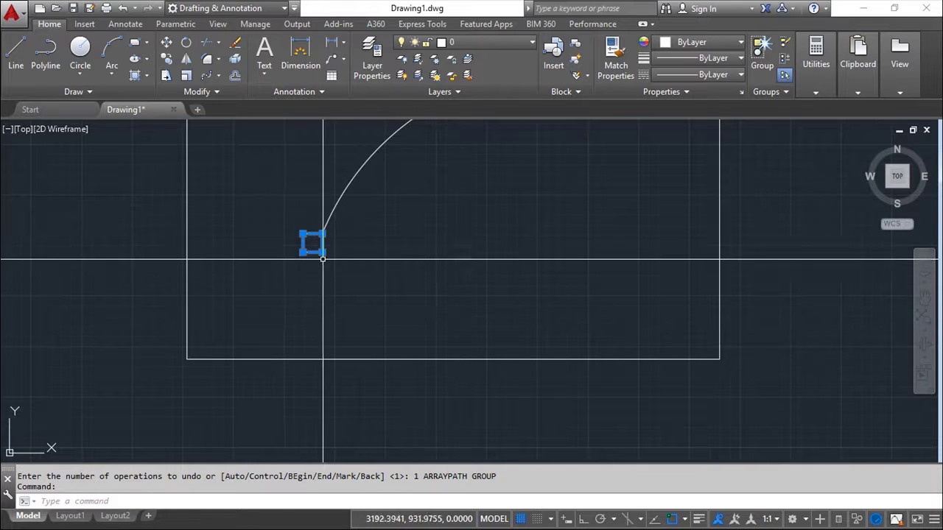
Move-copy the square by its corner grip to four scattered spots inside the rectangle
click(322, 251)
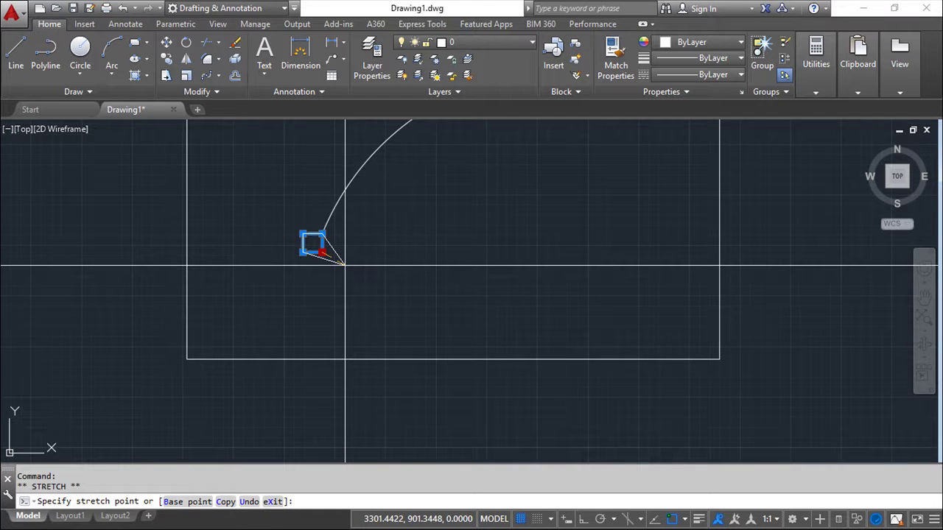
right_click(345, 265)
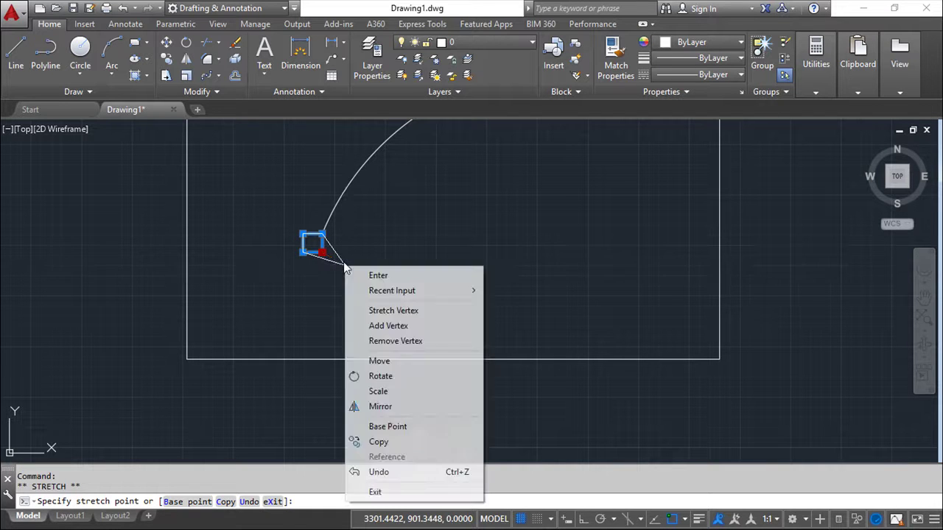
click(401, 362)
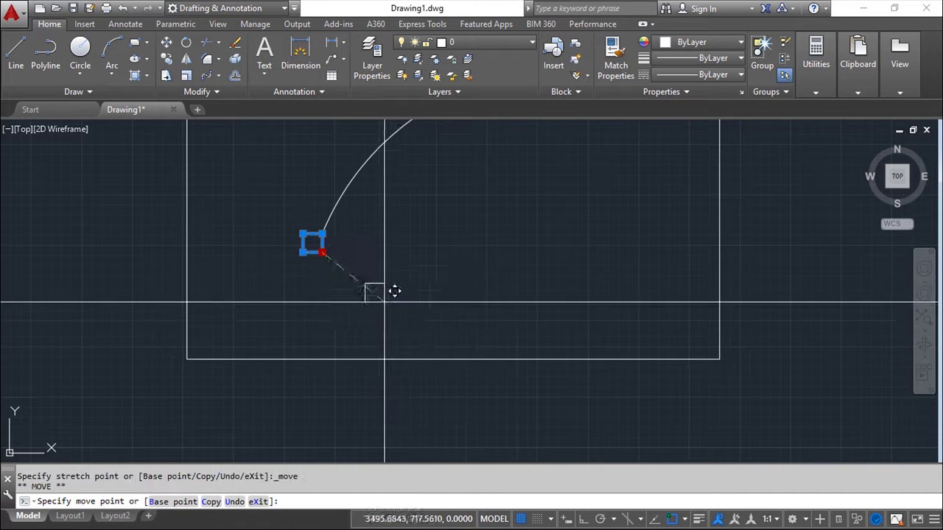
ctrl+click(420, 175)
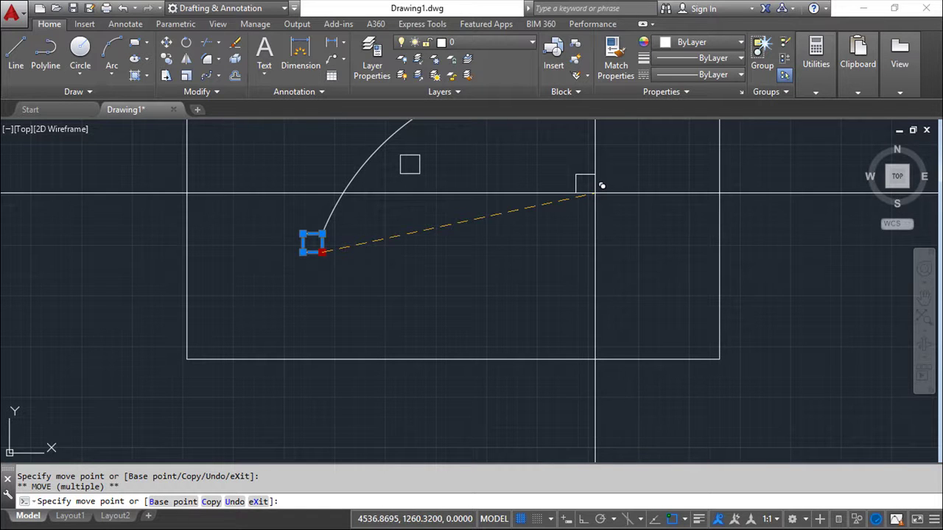
click(596, 193)
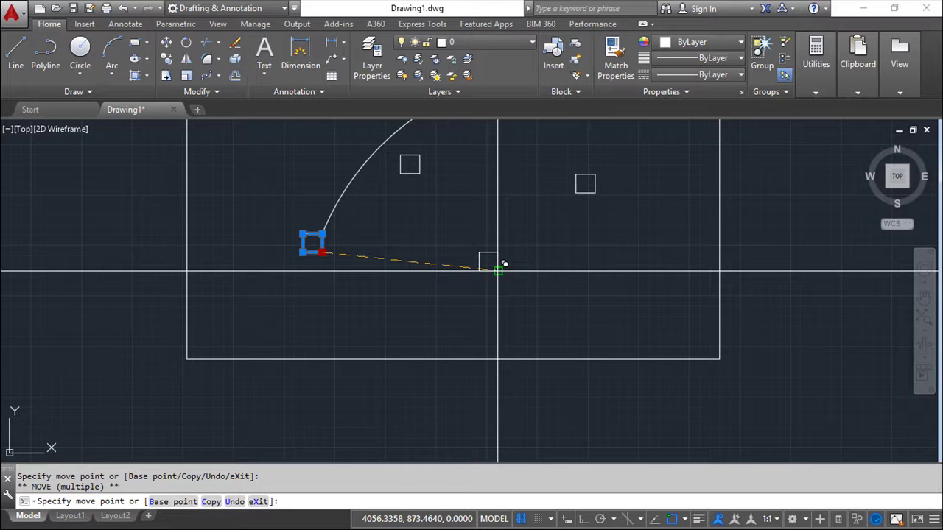
click(501, 265)
click(406, 341)
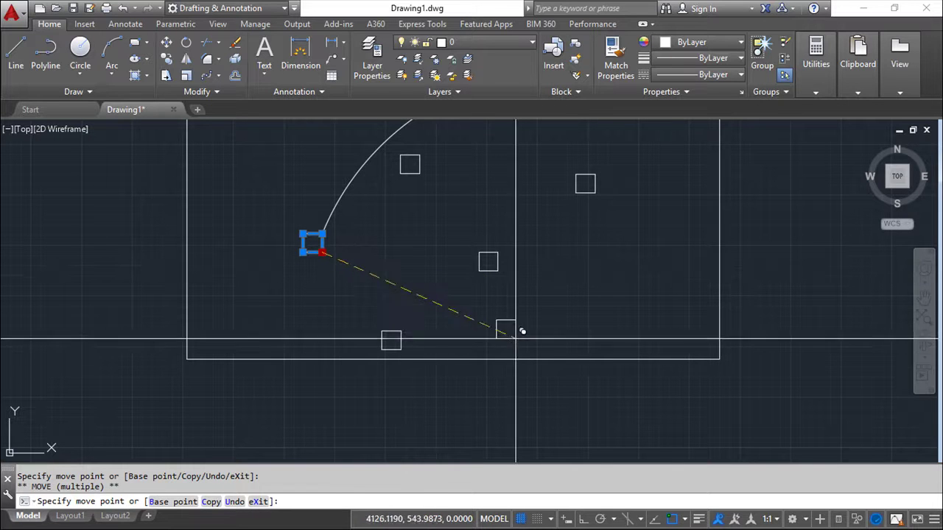
click(599, 329)
right_click(598, 329)
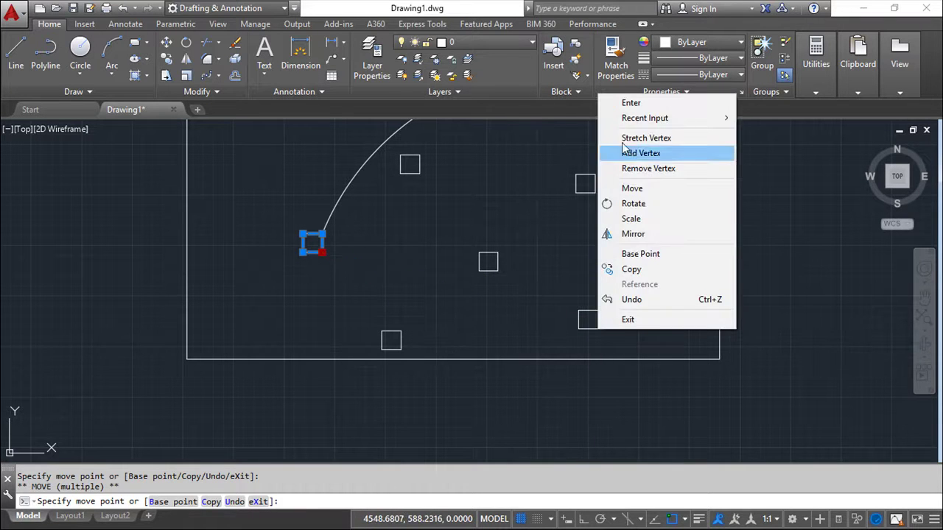
click(632, 104)
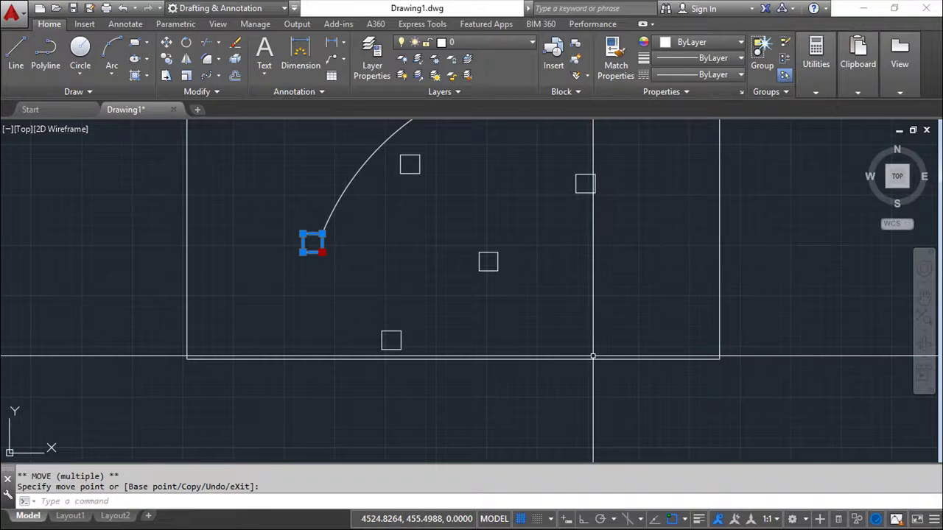